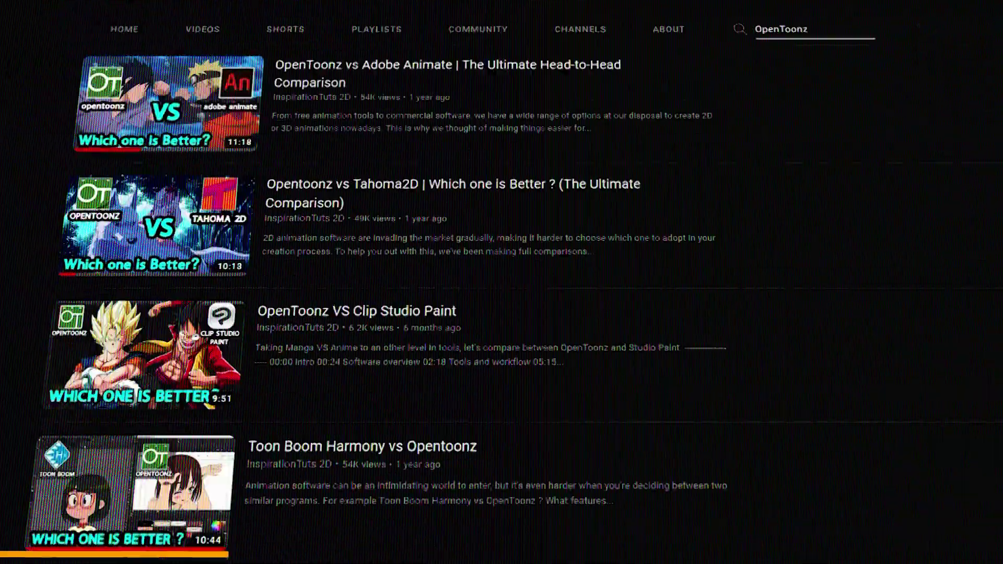
Step: Scroll down the course's lesson list and scrub the ball animation from frame 1 to frame 27
scroll(397, 292, down, 10)
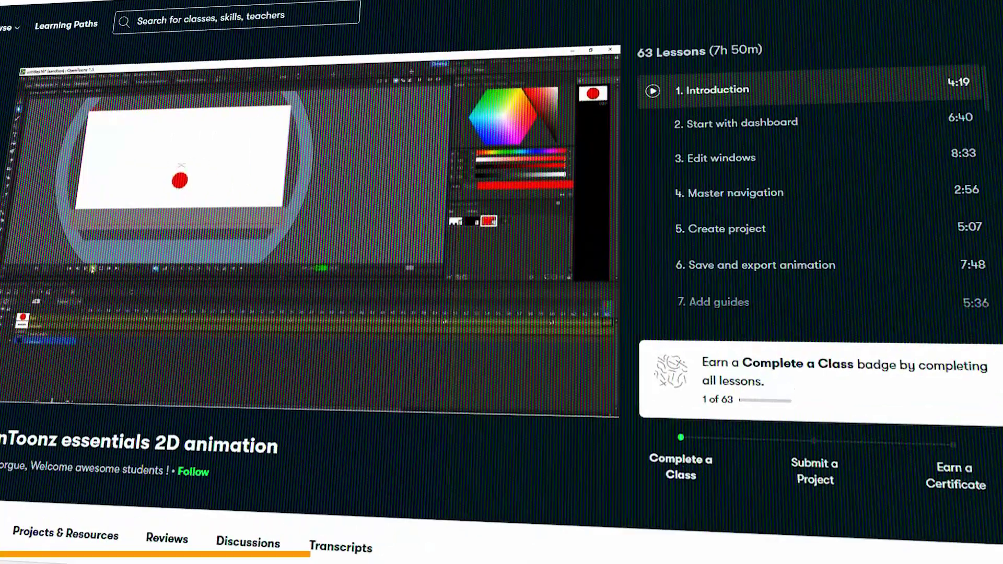
scroll(809, 194, down, 20)
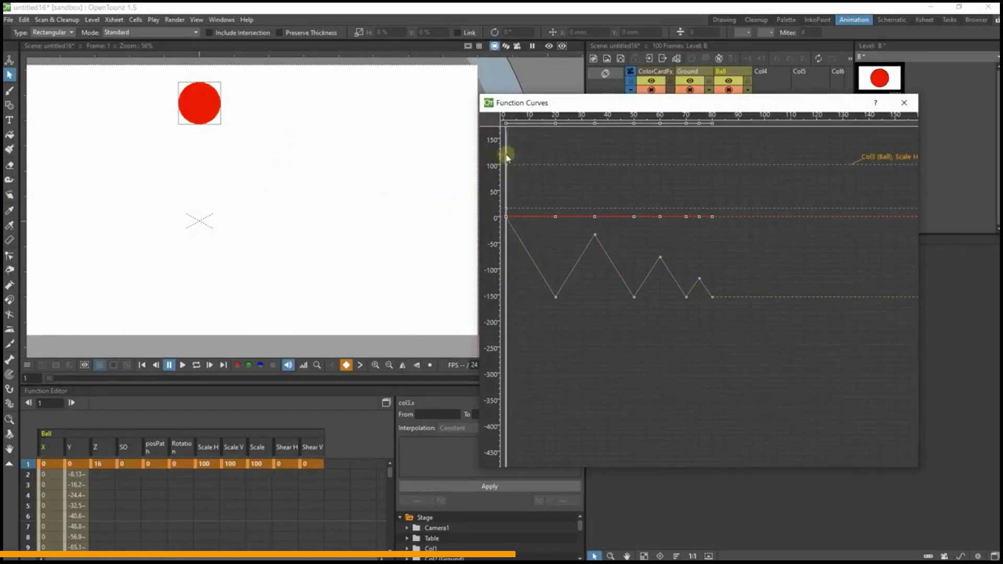
drag(507, 157, 573, 152)
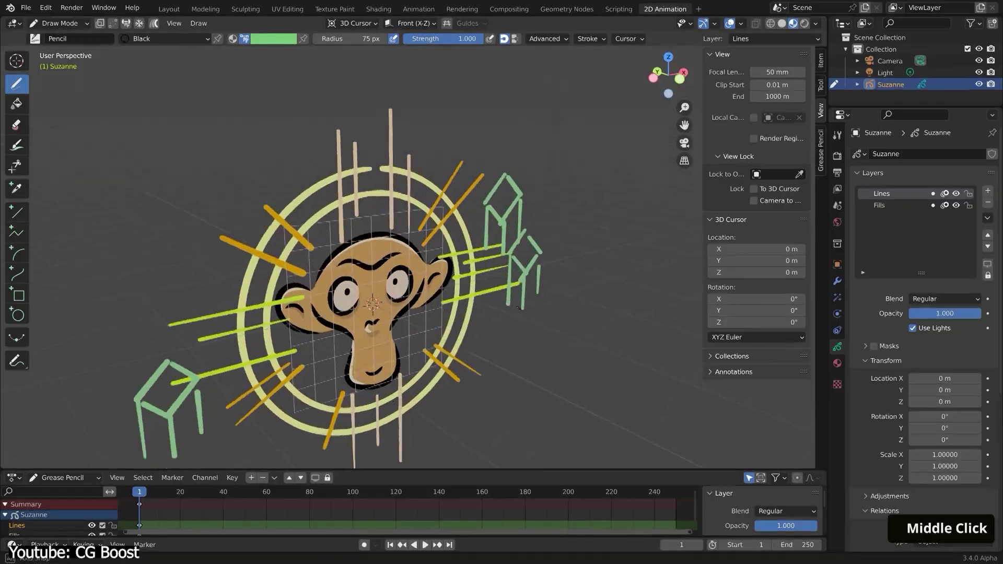
Step: Orbit around the grease pencil scene and switch the dog model's sculpt tool to Grab
middle_drag(470, 261, 387, 261)
key(ctrl+z)
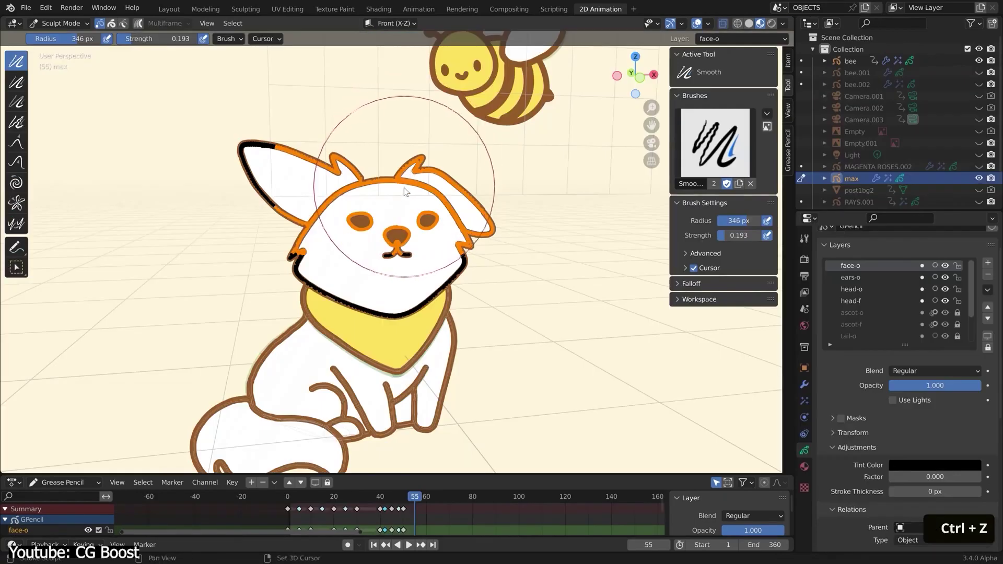
key(shift+space)
key(5)
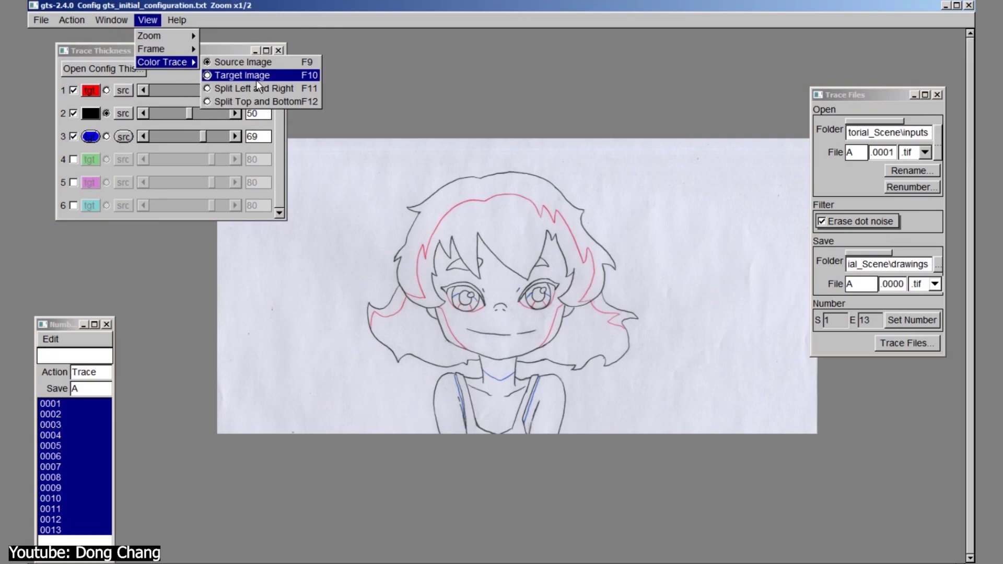
Step: Add a new drawing column and pan the view up over the girl-drinking sketch
click(251, 72)
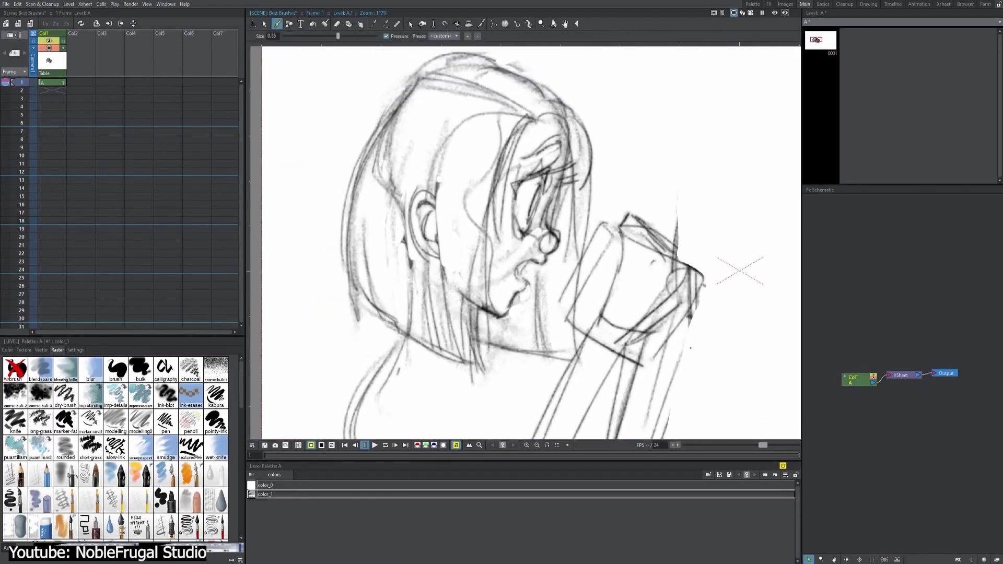
middle_drag(690, 348, 703, 283)
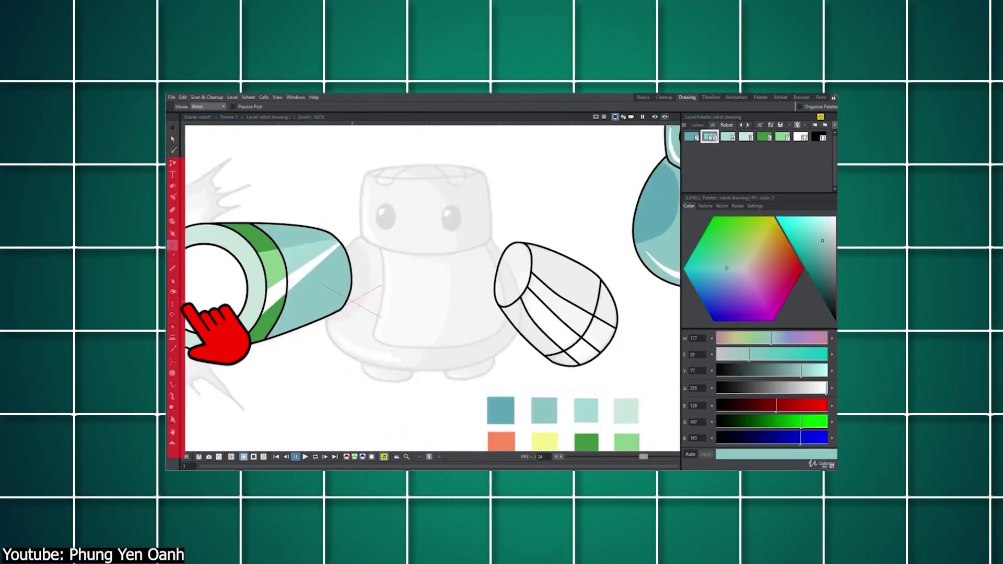
Step: Fill the right cup's bands with the green and light green palette styles
click(565, 272)
click(763, 137)
click(606, 308)
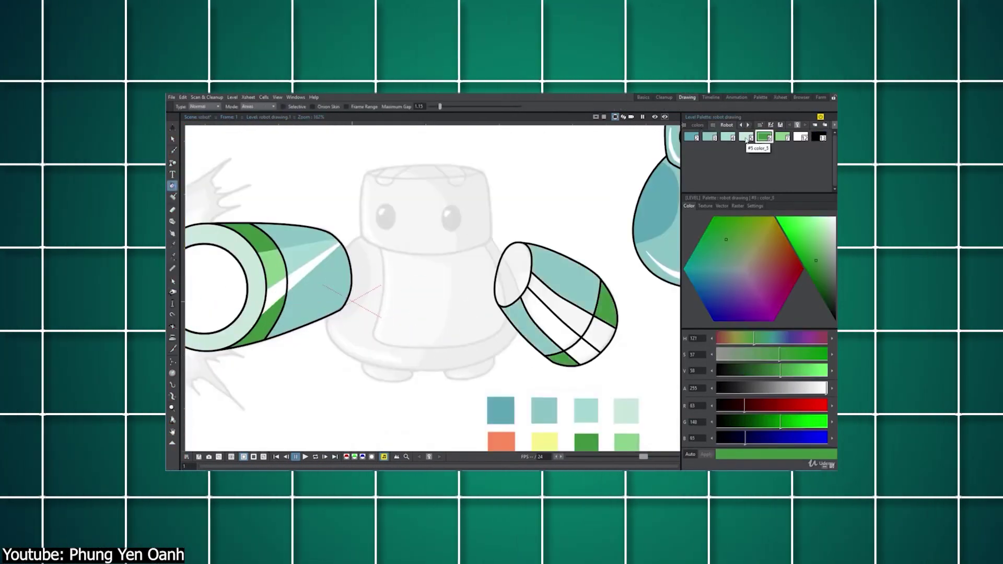
click(782, 137)
click(599, 348)
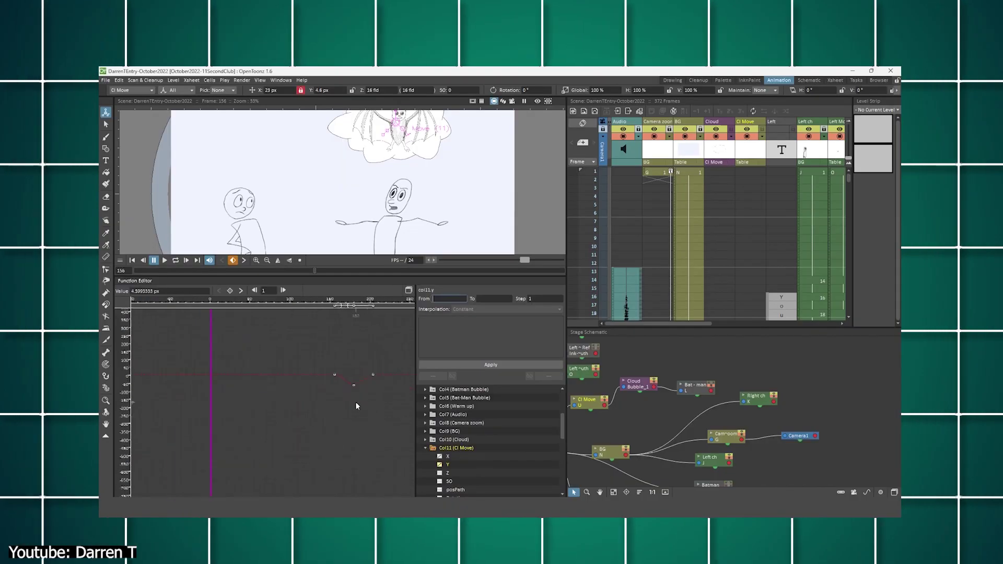
Step: Unlink the frame-180 key's handles and drag the left one to smooth the Y curve's dip
scroll(305, 409, up, 5)
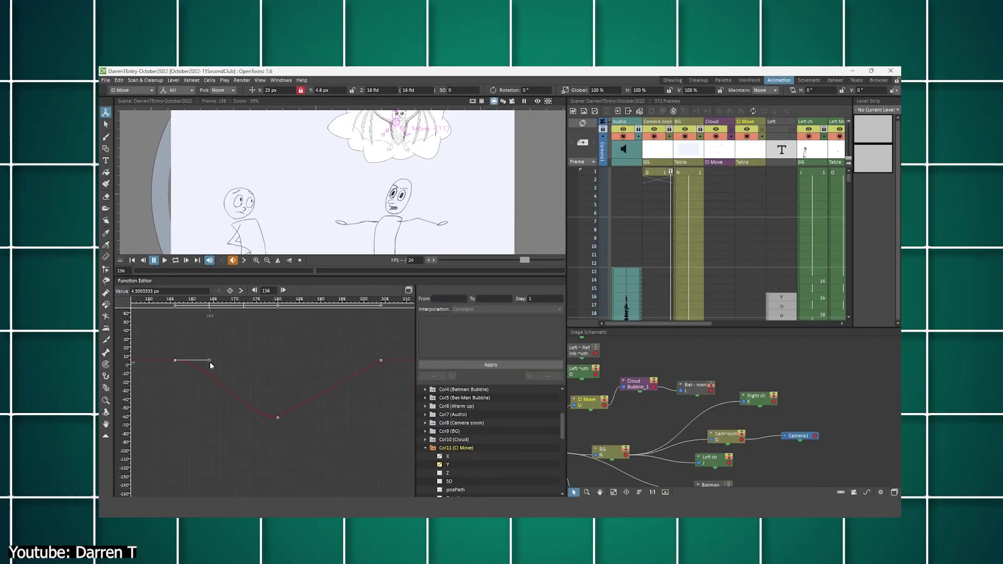
right_click(277, 418)
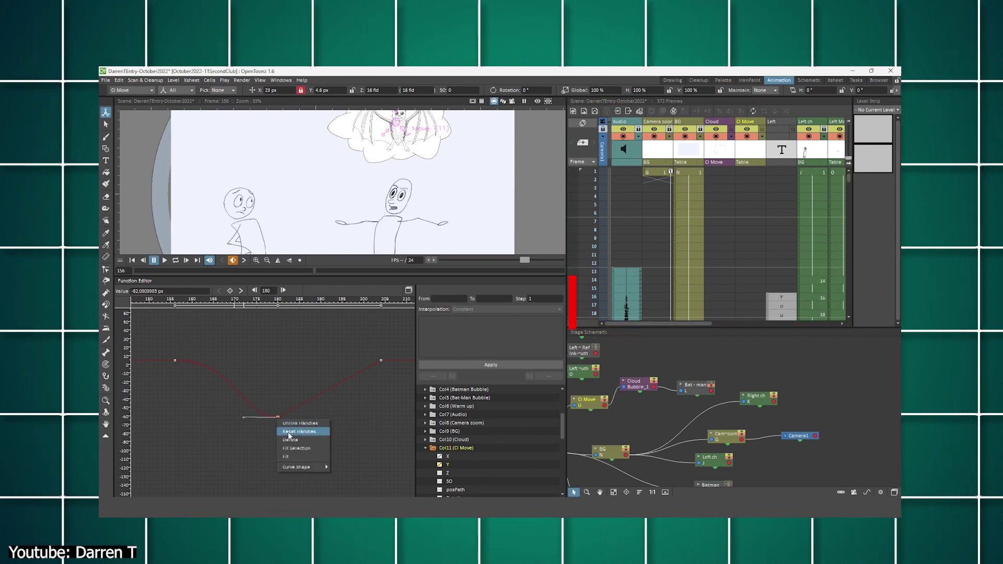
click(299, 423)
drag(244, 417, 245, 420)
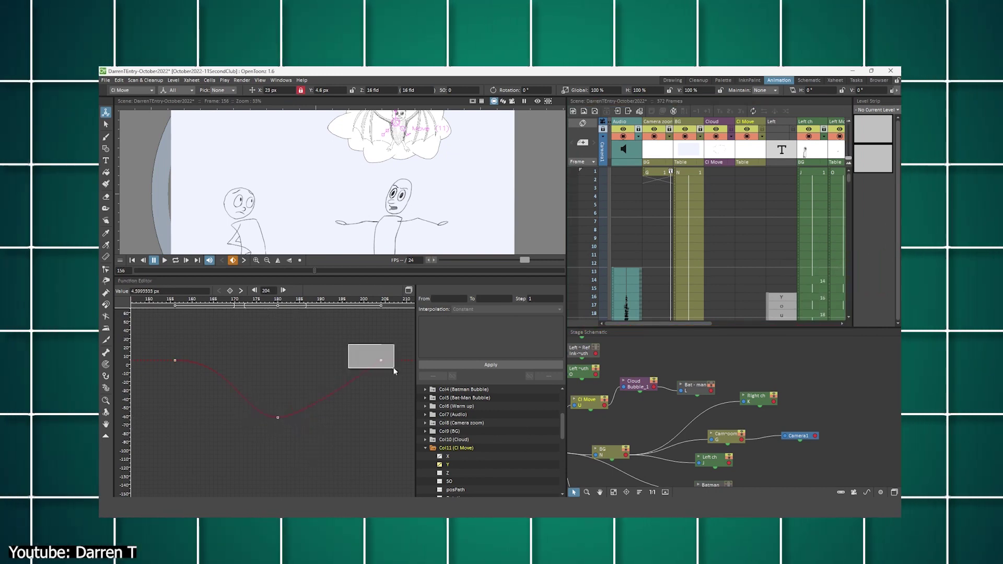
click(381, 360)
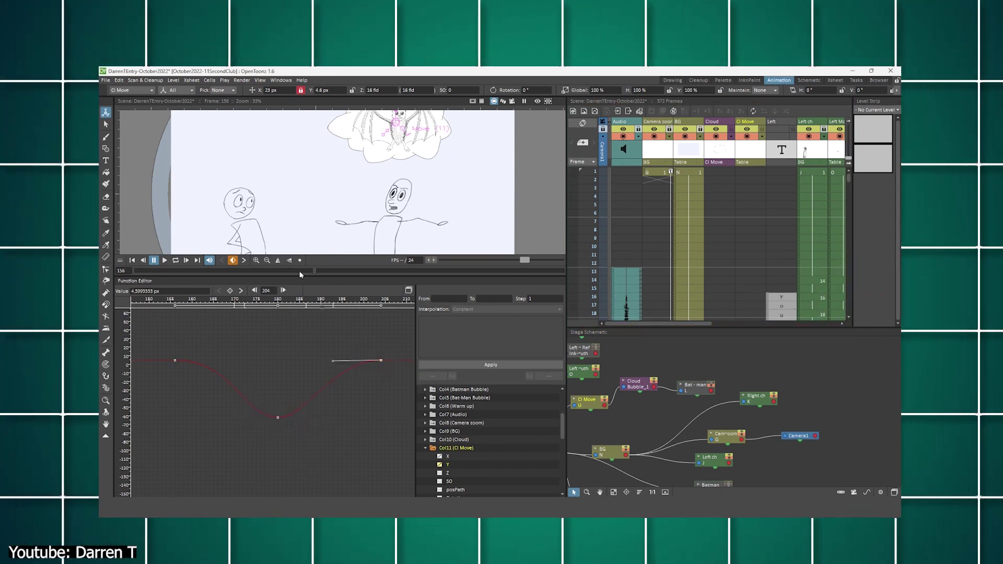
Step: Play the animation from frame 126, then brighten the palette colour to a mid grey
click(273, 271)
click(165, 260)
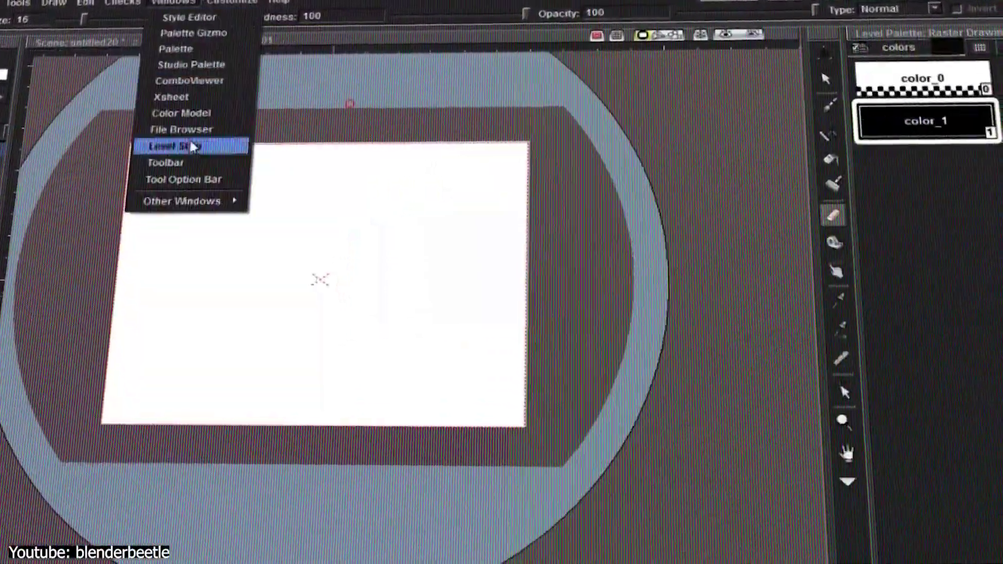
click(192, 146)
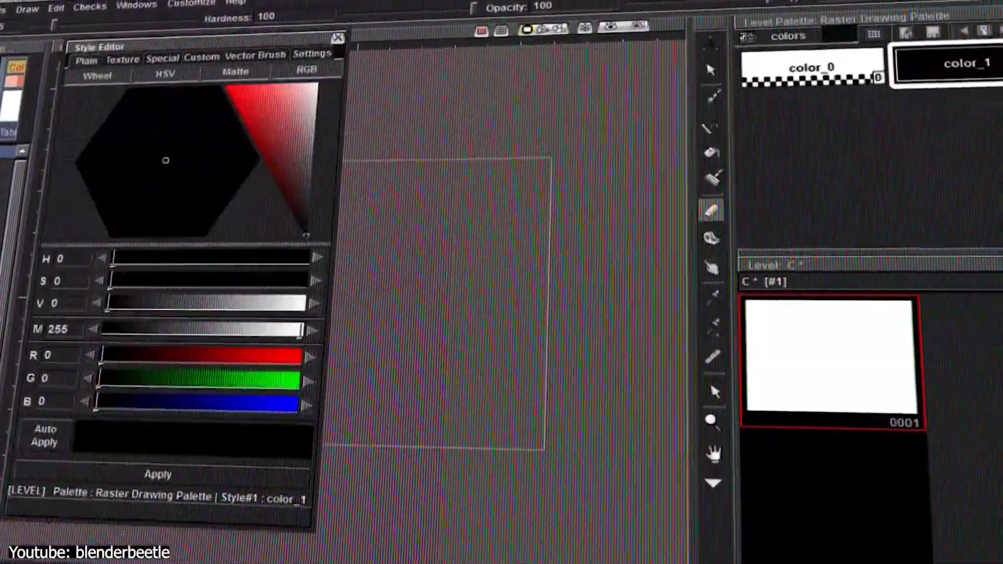
drag(99, 320, 214, 328)
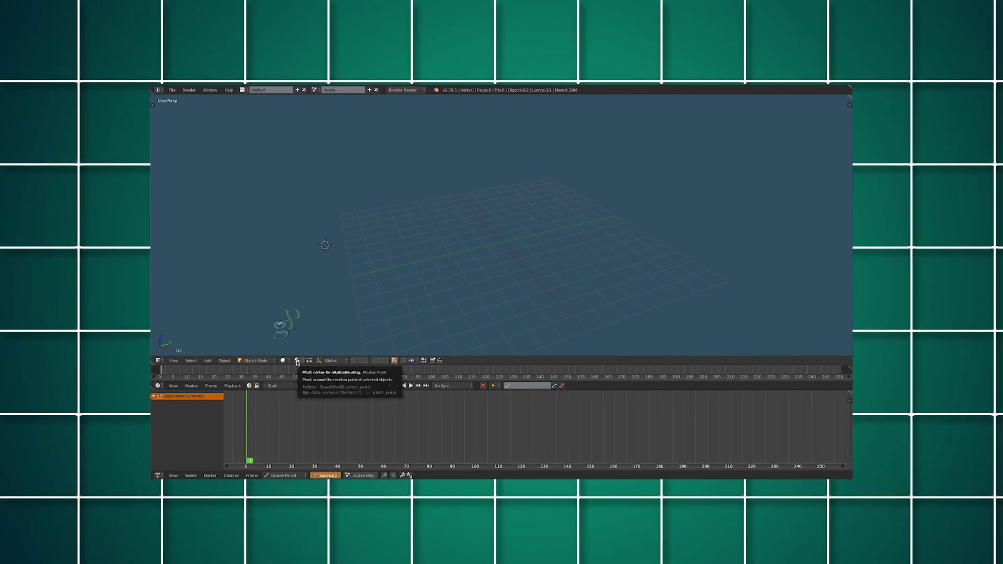
Step: Check the rotation pivot point choices, then play and stop the character animation
click(297, 361)
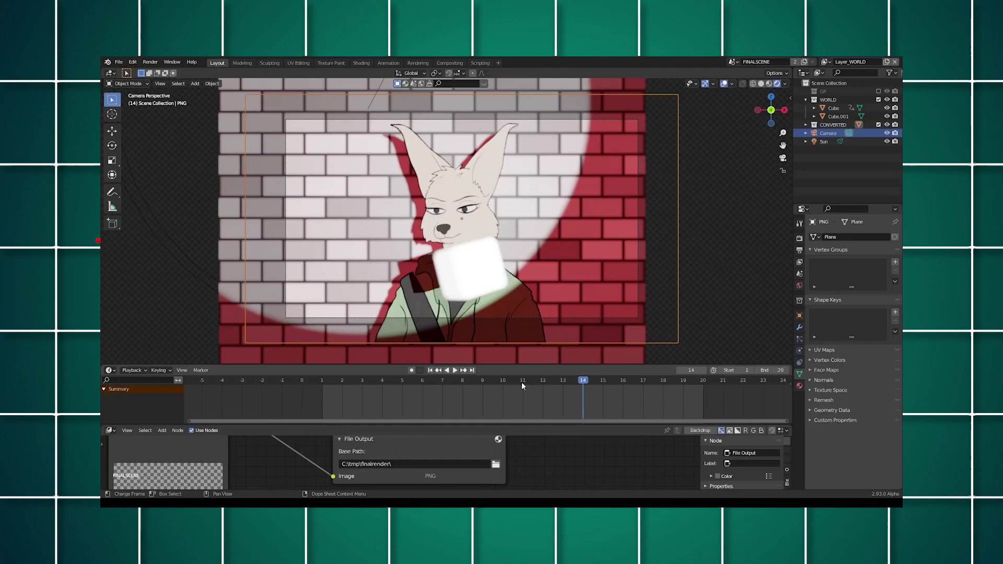
key(space)
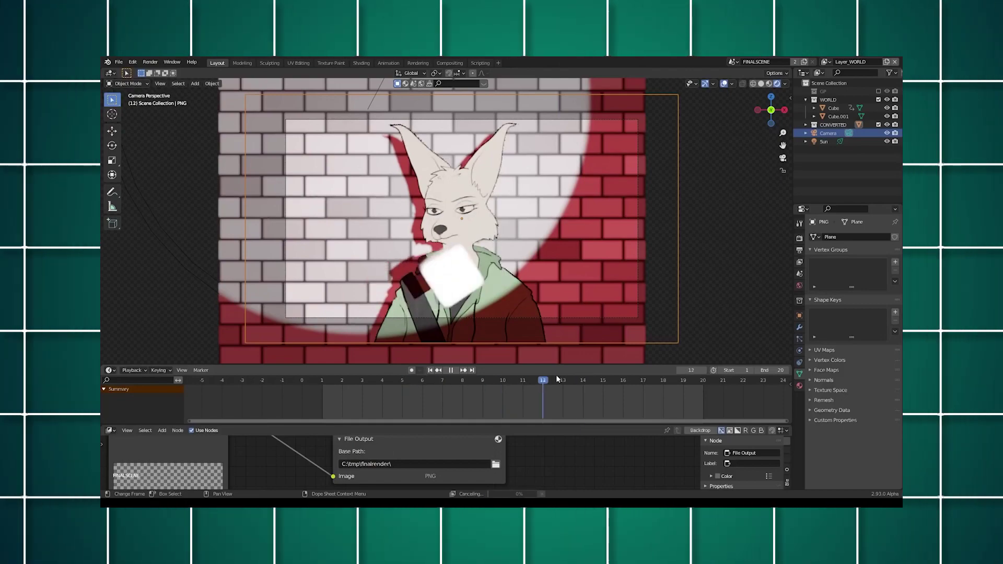
key(space)
scroll(418, 266, up, 4)
scroll(419, 266, down, 2)
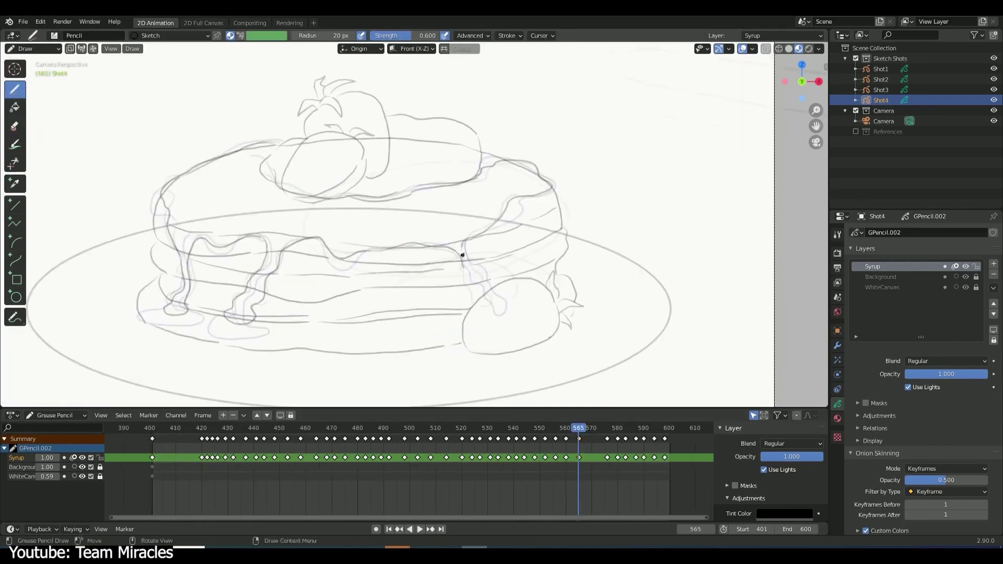
Step: Go to syrup keyframe 570 and darken the batter puddle and finger outlines
key(Up)
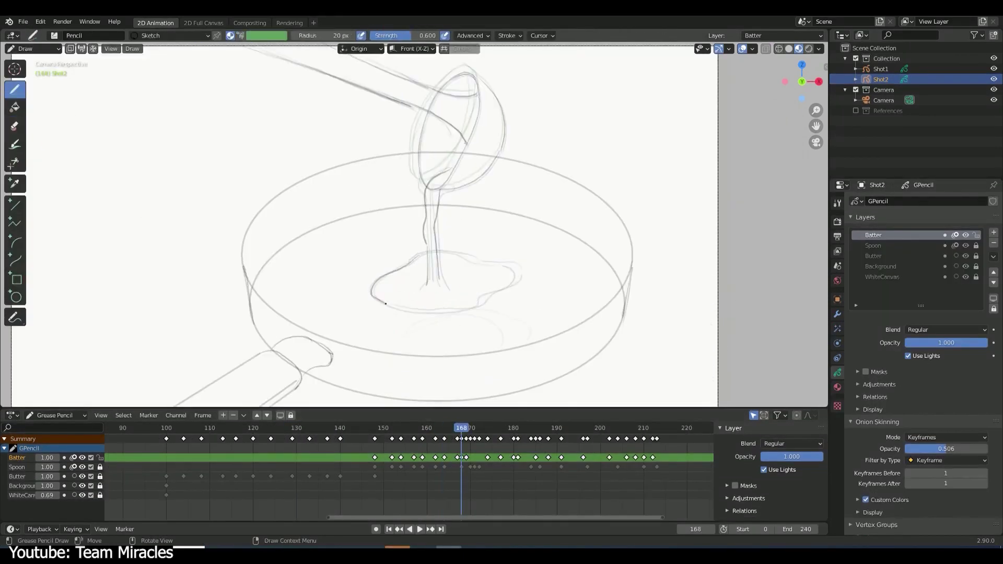
drag(430, 315, 519, 260)
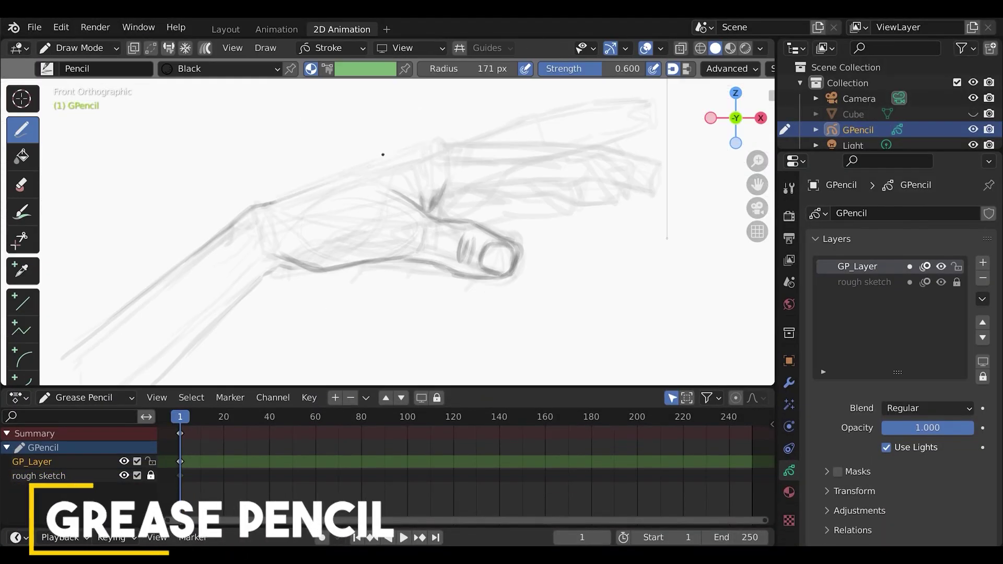
drag(564, 143, 438, 180)
drag(527, 111, 424, 129)
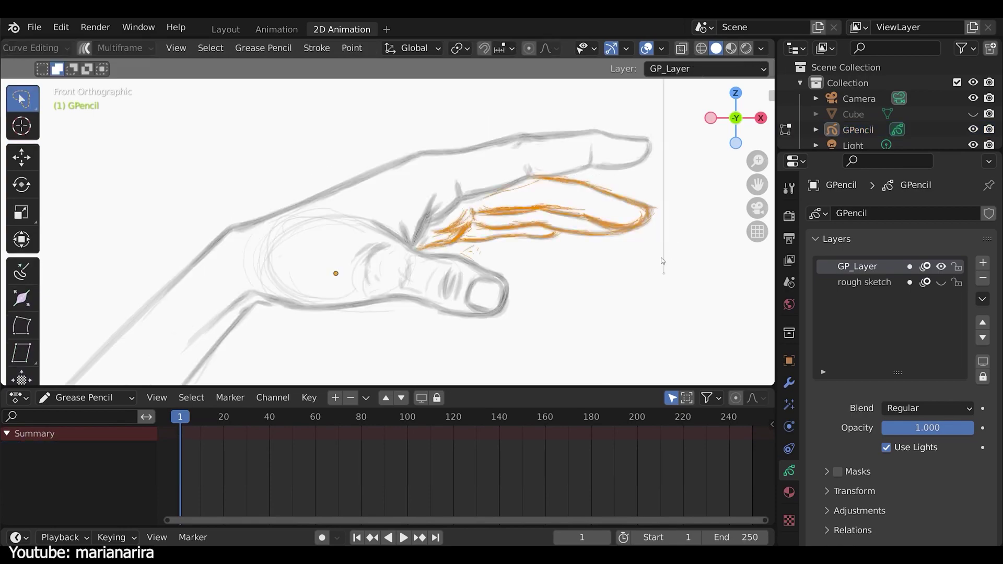
Step: Move the hand drawing's strokes along the depth axis from the side view, then return to front view
key(KP_3)
key(g)
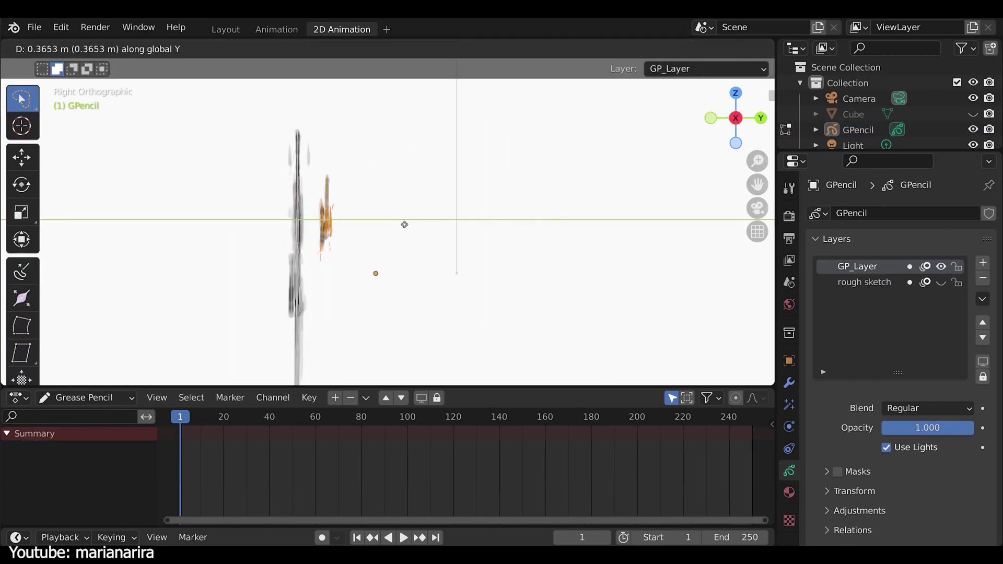
click(407, 226)
key(KP_1)
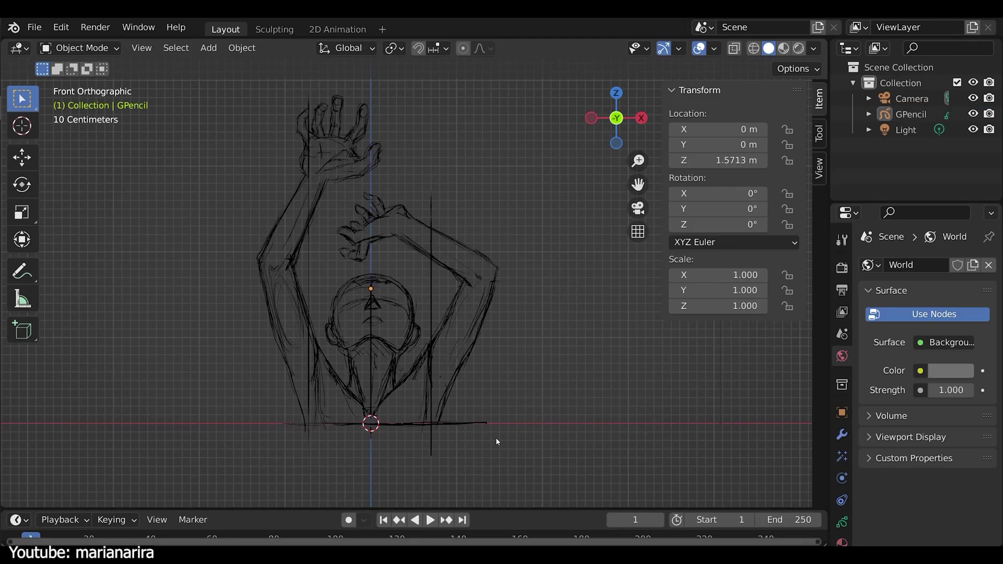
Step: Orbit around the grease-pencil sketch to show it from several angles in 3D space
mouse_move(497, 437)
middle_down()
mouse_move(459, 417)
mouse_move(494, 425)
middle_up()
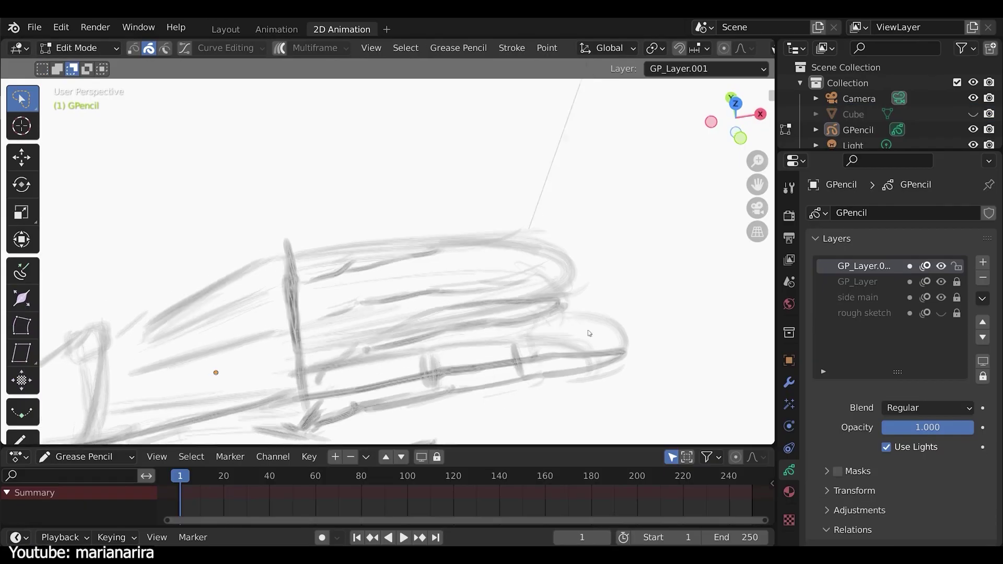
mouse_move(589, 332)
middle_down()
mouse_move(522, 318)
mouse_move(622, 267)
mouse_move(698, 253)
middle_up()
middle_drag(547, 249, 418, 246)
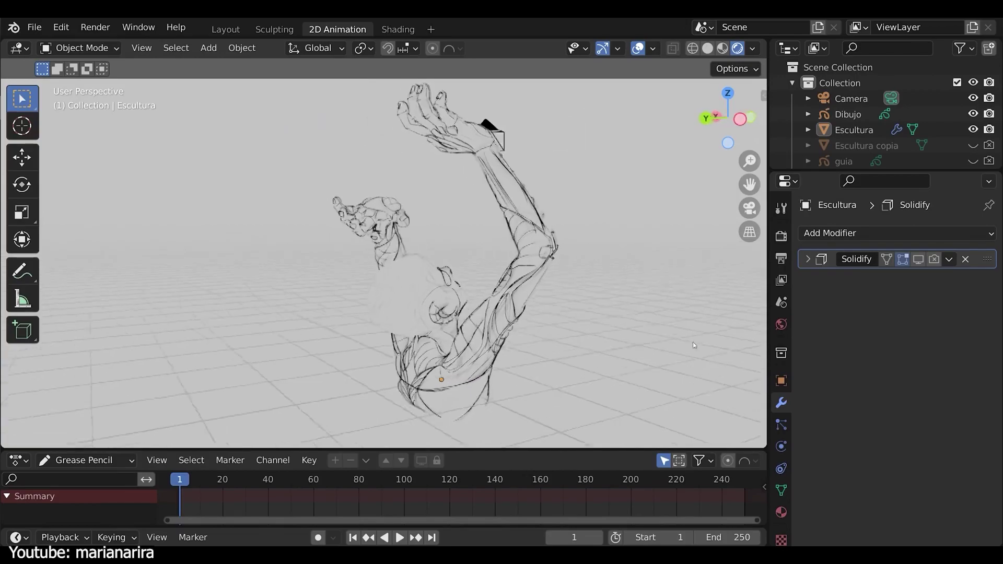
mouse_move(627, 318)
middle_down()
mouse_move(671, 315)
mouse_move(475, 349)
mouse_move(575, 355)
middle_up()
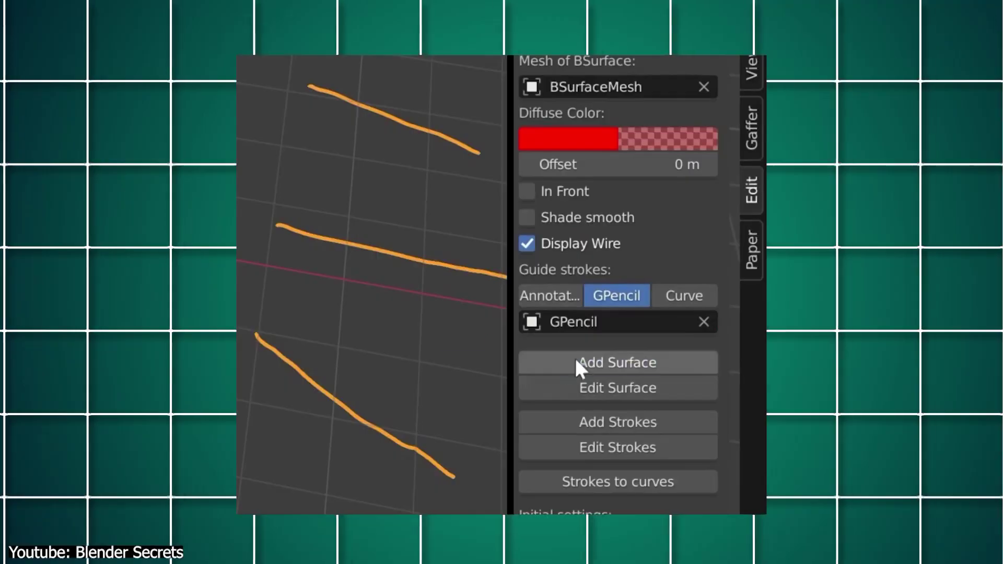
Step: Turn the strokes into a surface mesh with mirror modifiers and 1.36 m Solidify thickness
click(577, 360)
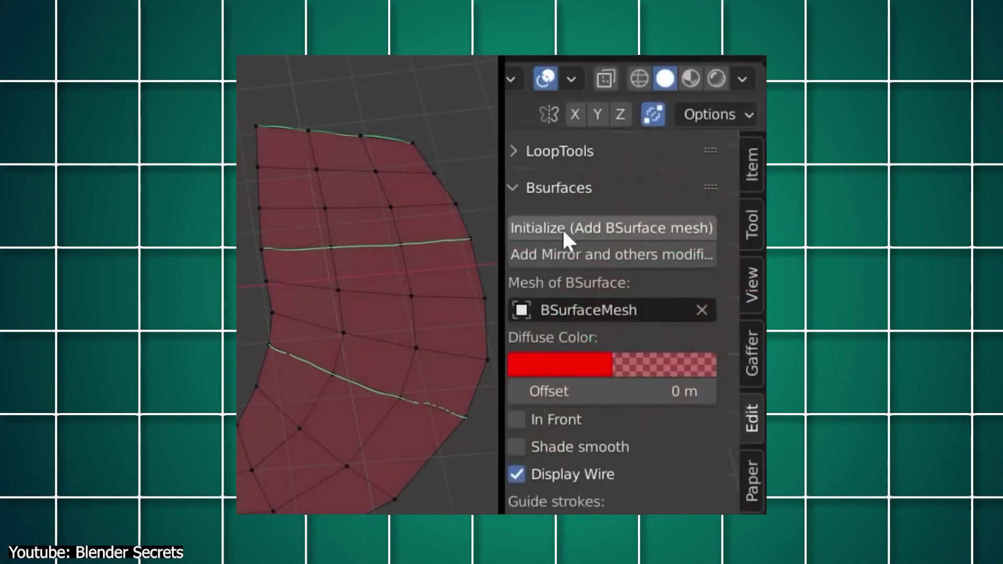
click(569, 255)
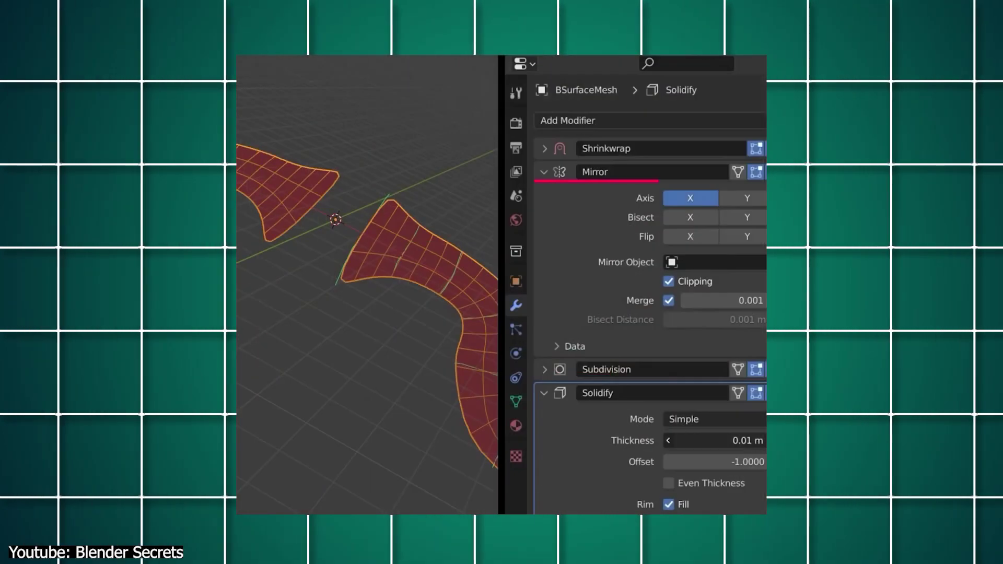
drag(700, 440, 734, 441)
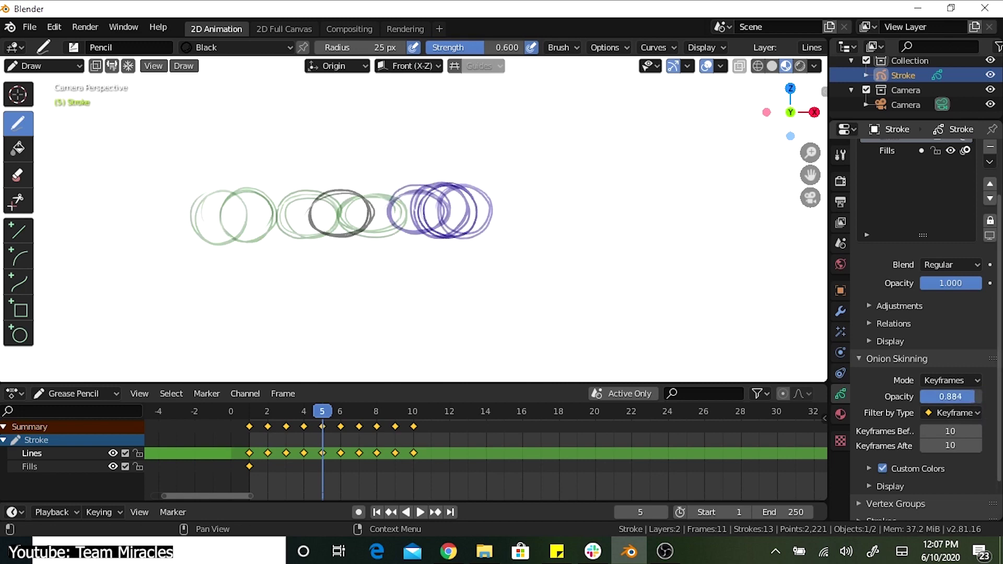
Step: Play the onion-skinned circle animation from the start and draw a new circle on frame 20
click(218, 409)
key(space)
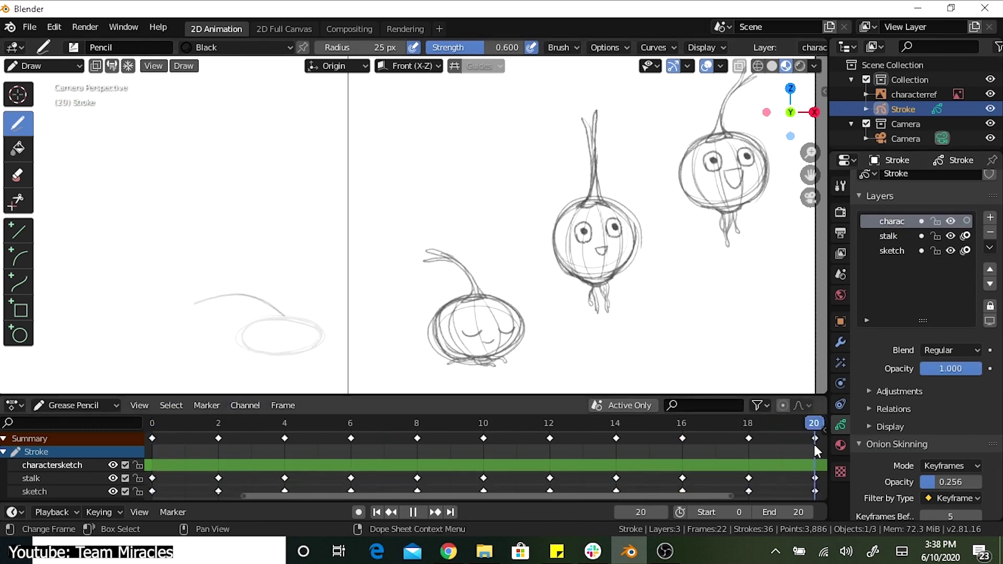
key(space)
drag(259, 319, 266, 320)
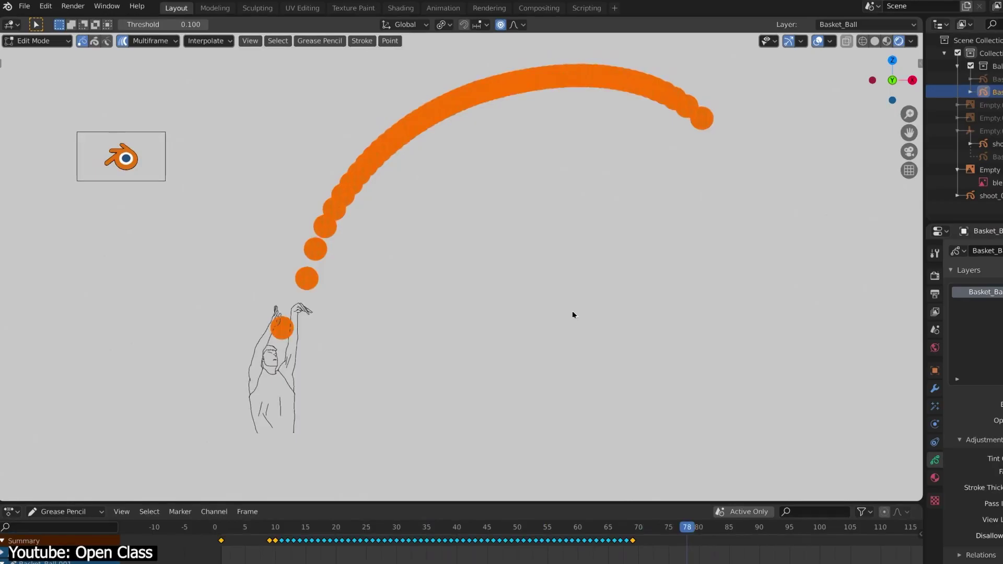
Step: Lower the basketball's flight arc with proportional falloff and fill the character's hair orange
key(g)
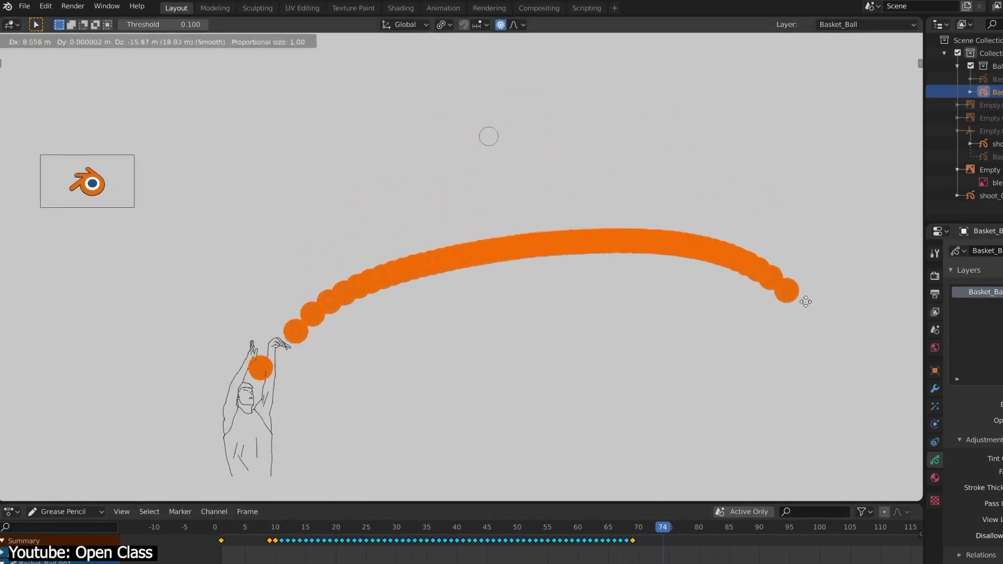
click(804, 298)
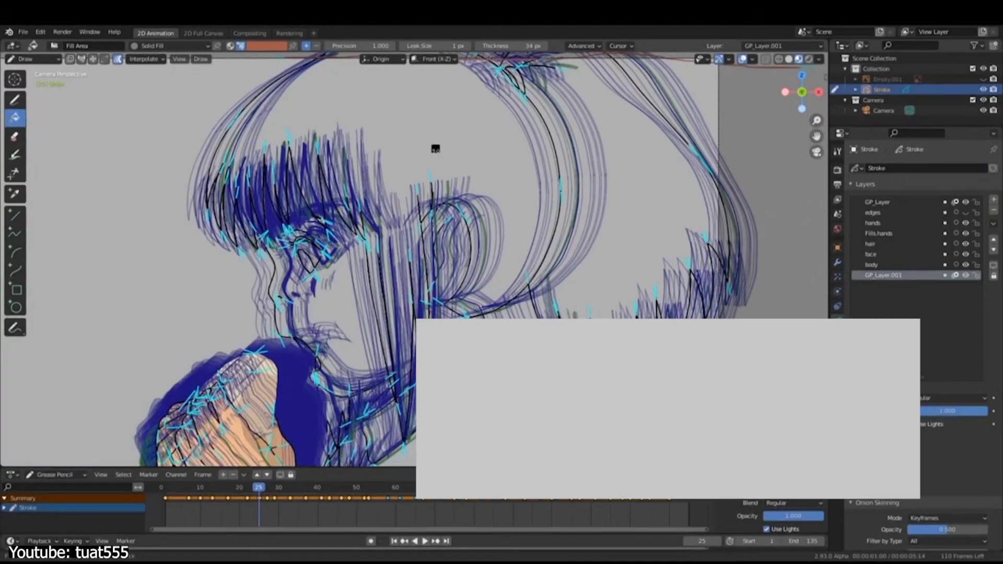
click(436, 150)
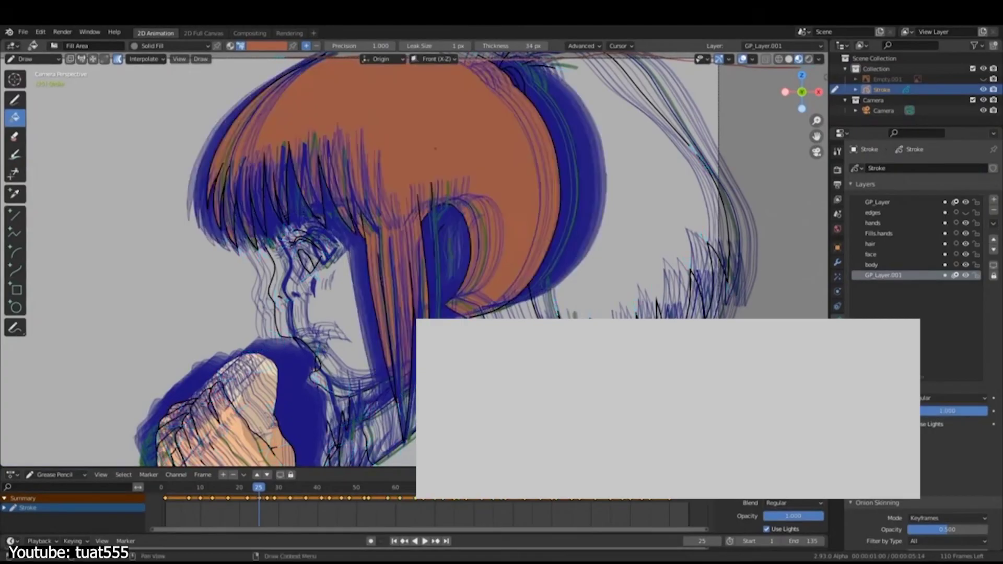
drag(261, 489, 337, 489)
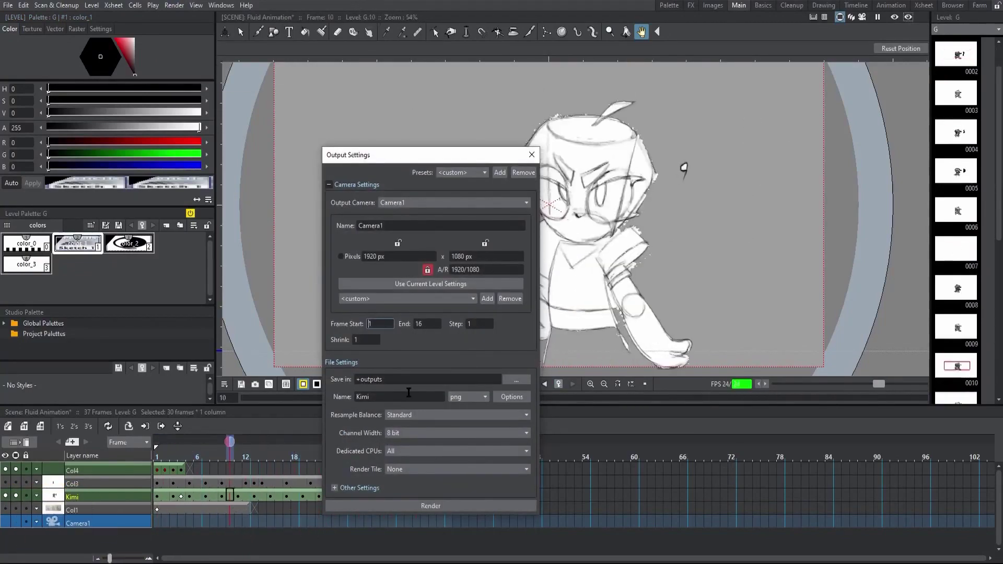
Step: Open the output file format dropdown beside the Name field in Output Settings
click(473, 397)
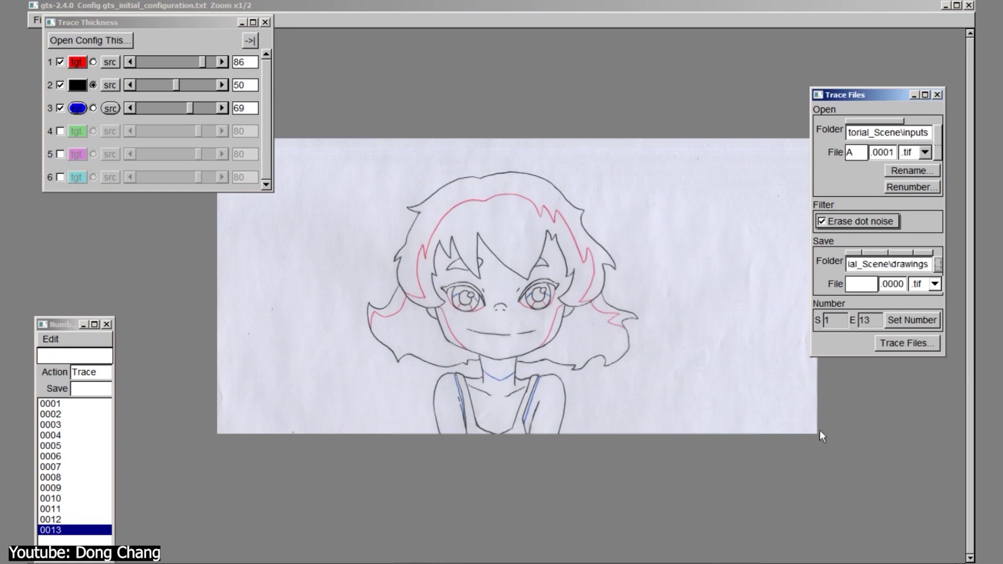
Step: Thin the red trace lines from 86 to 63 and trace frames 0001–0013 to files
click(911, 320)
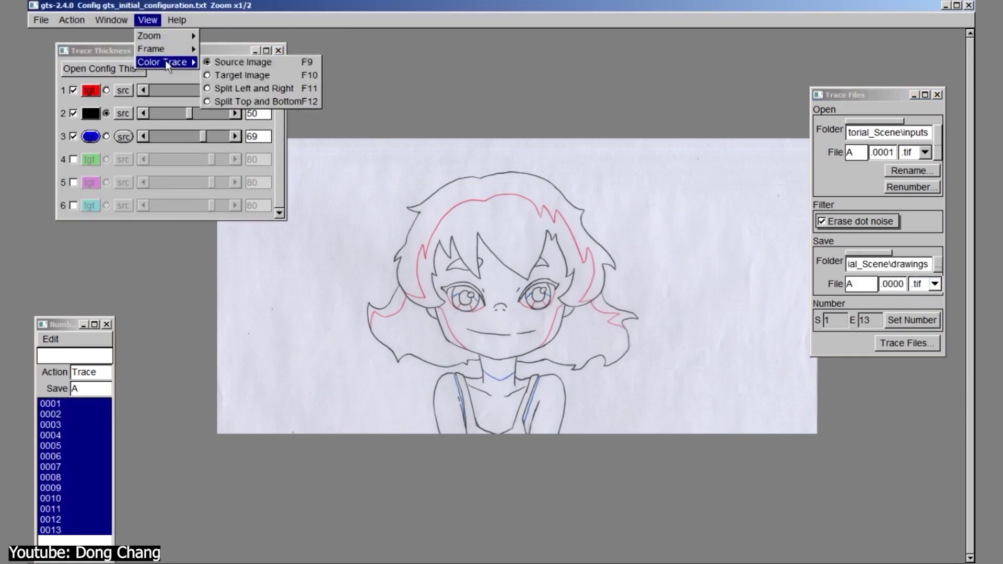
click(235, 74)
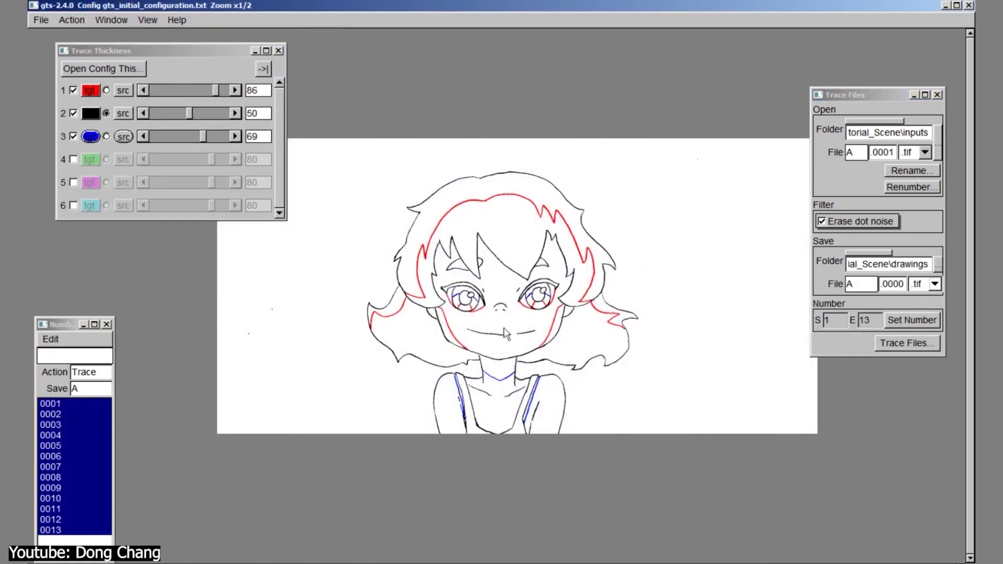
scroll(503, 380, up, 1)
drag(214, 92, 200, 90)
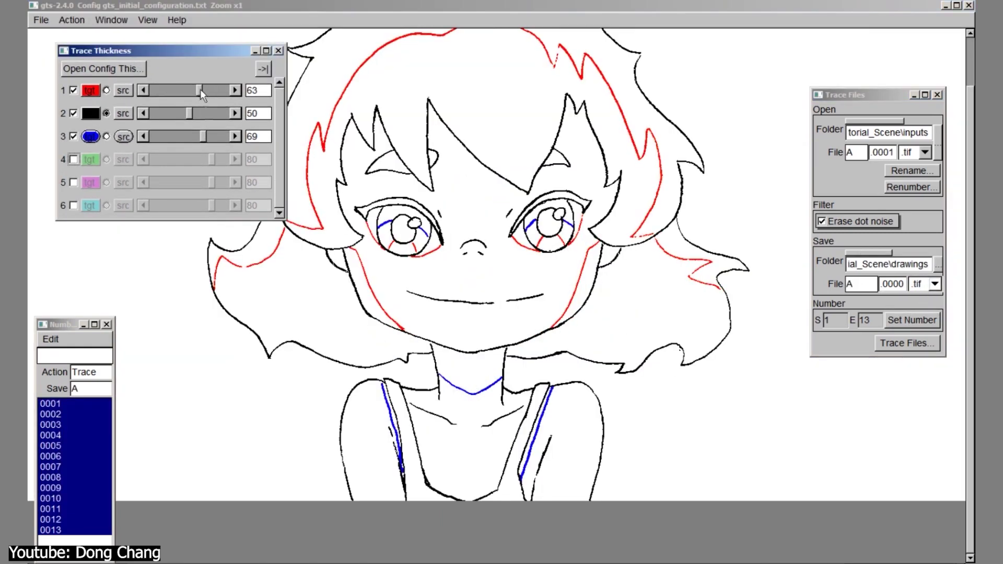
click(906, 343)
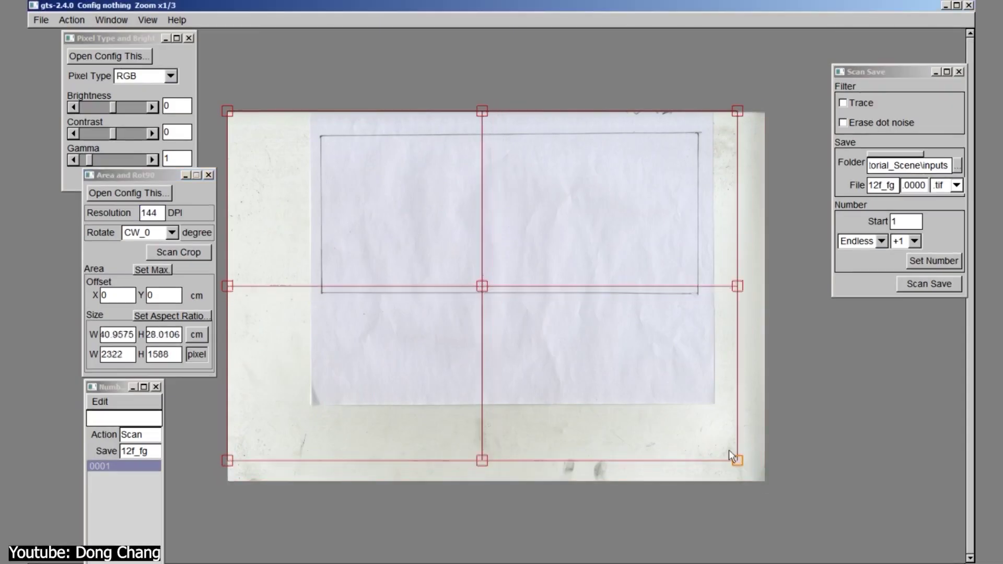
Step: Crop the scan area, run a preview scan, then scan and save the new sheet
drag(730, 454, 715, 315)
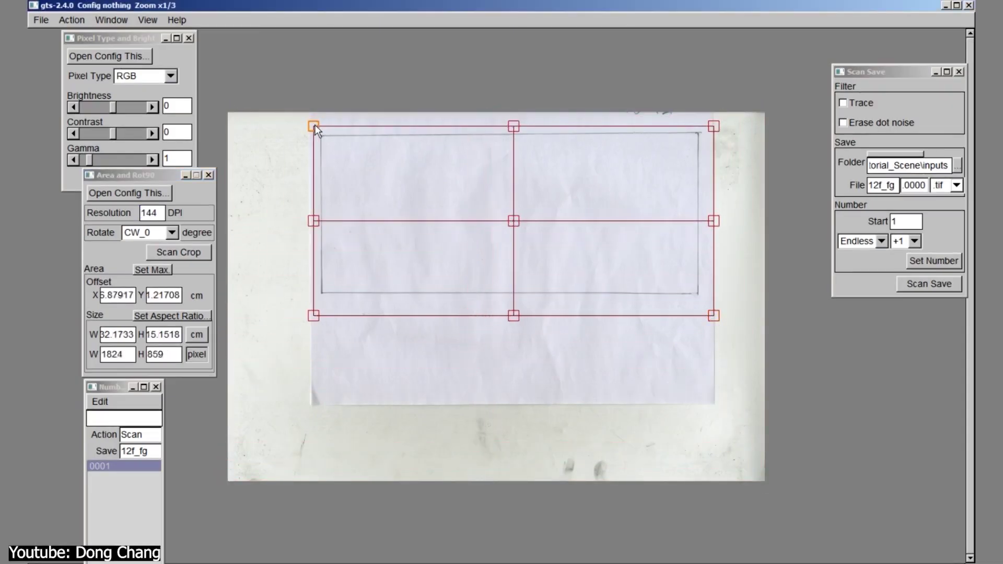
drag(315, 125, 315, 117)
click(110, 112)
click(171, 178)
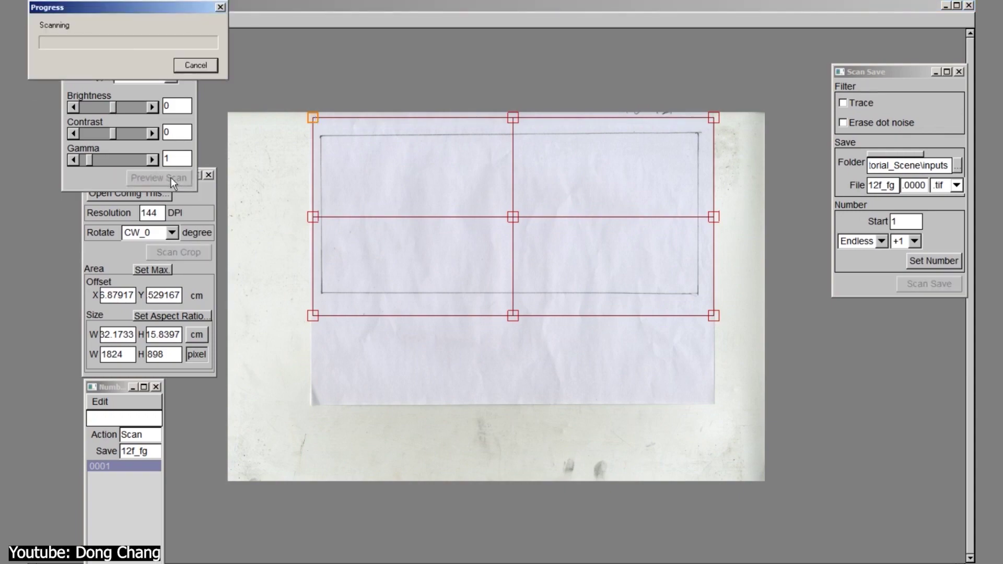
click(930, 284)
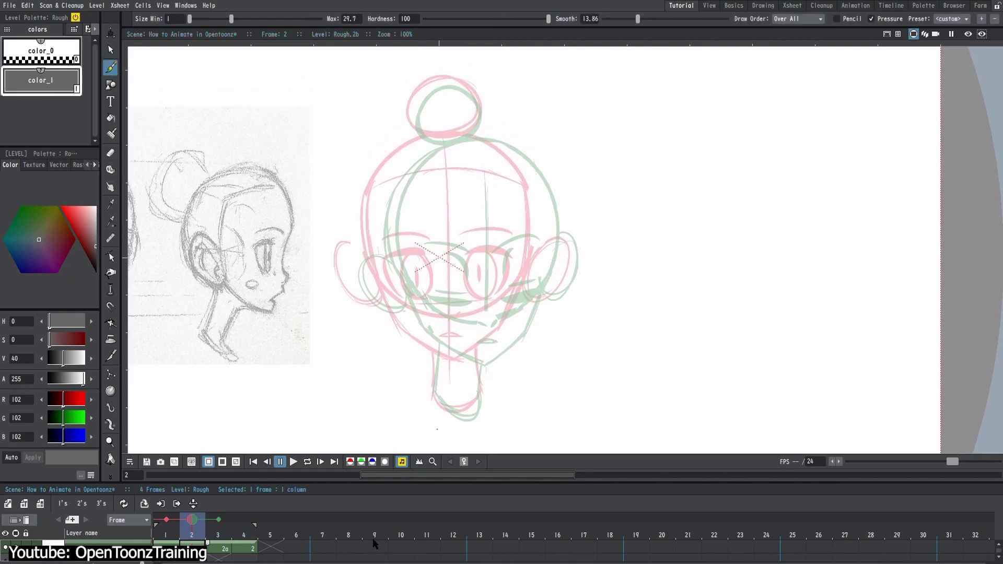
Step: Play the rotoscoped fight animation over the arena background
click(192, 401)
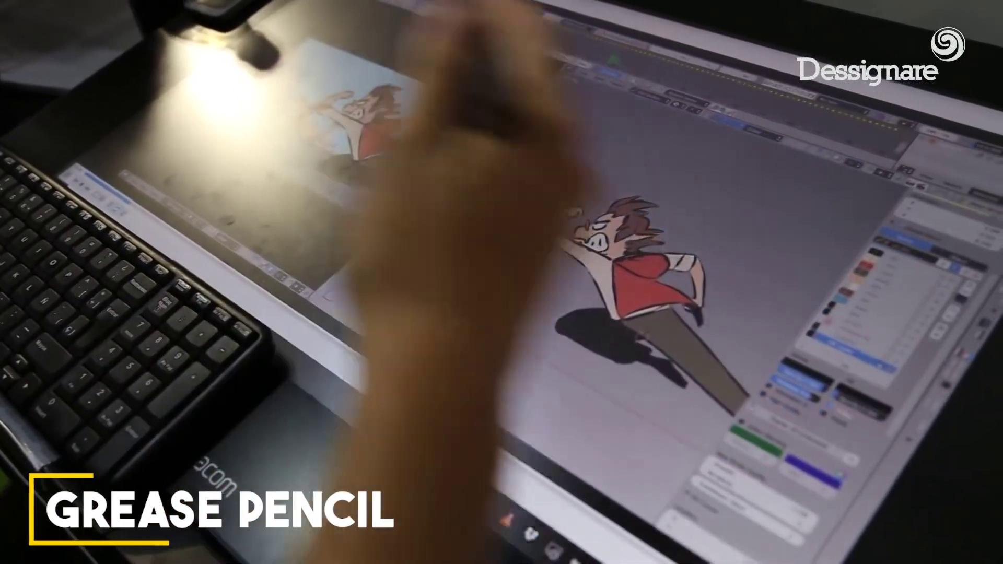
Step: Write the lettering 'KAIROS!' with the pen above the sketched character
mouse_move(546, 151)
mouse_down()
mouse_move(561, 175)
mouse_move(633, 162)
mouse_move(661, 170)
mouse_up()
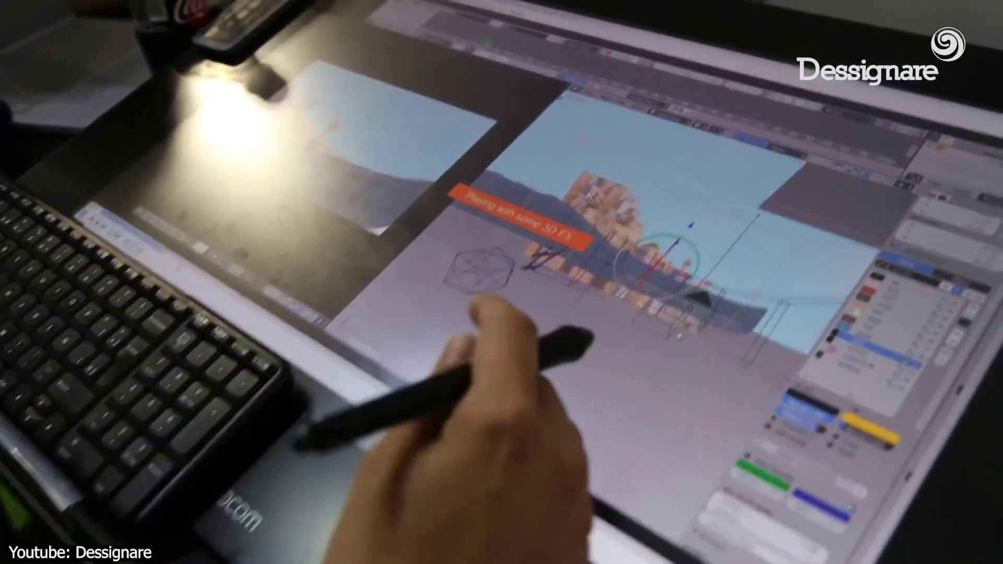